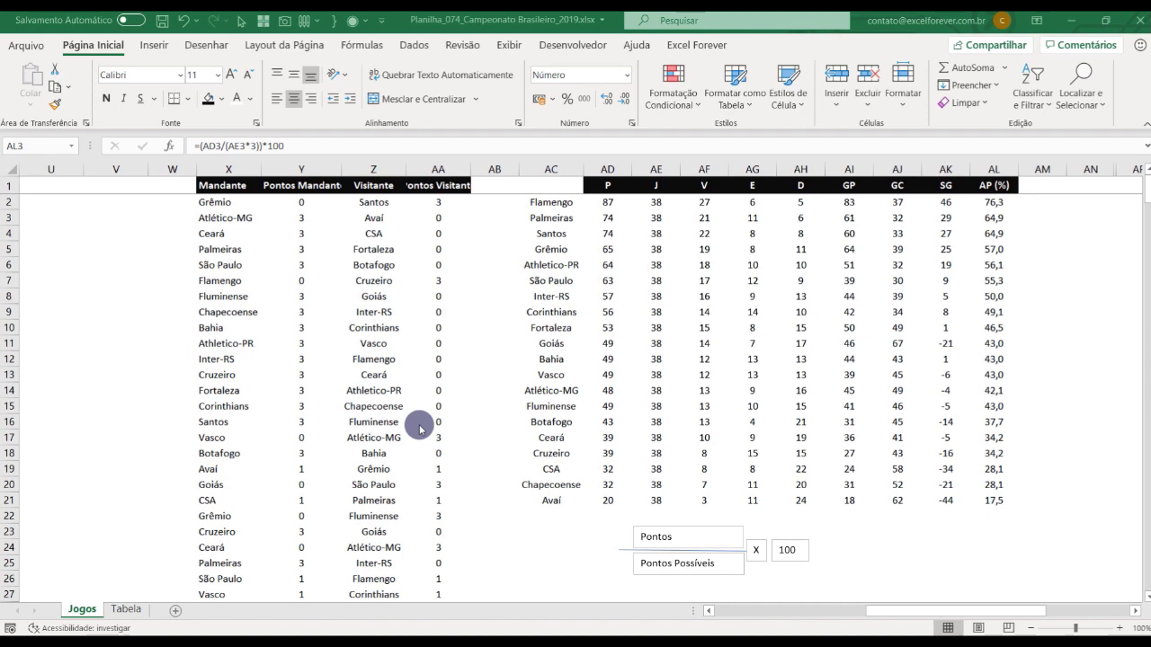
Inspect the AP (%) values and formulas in cells AL7 and AL17 on the Jogos sheet.
click(996, 280)
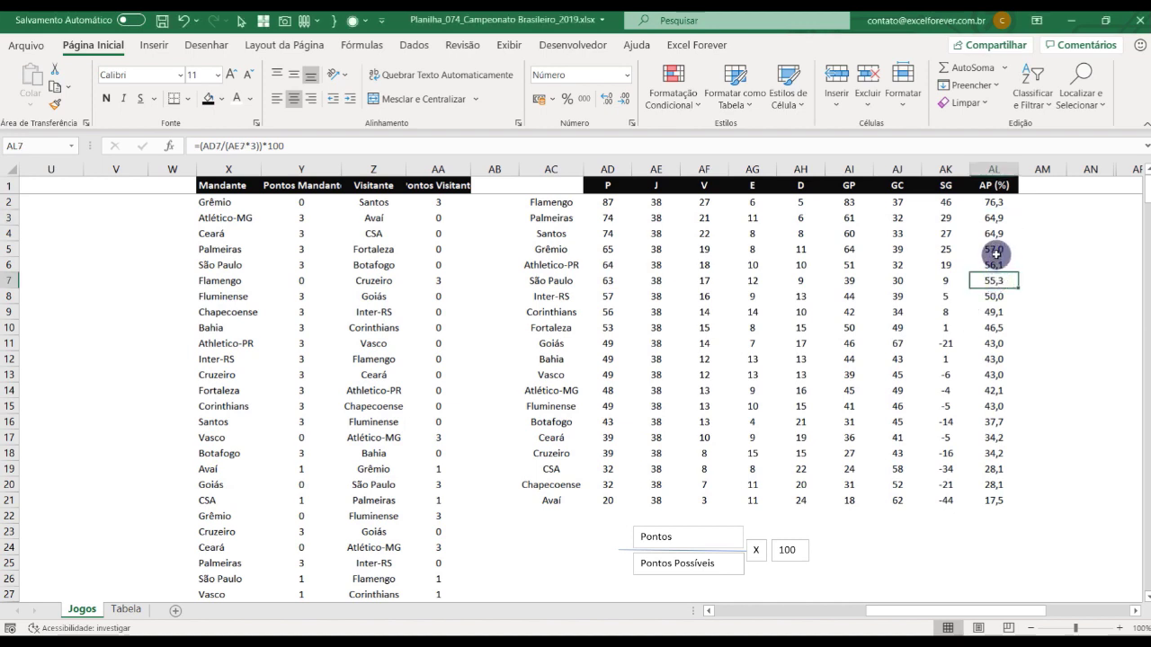
drag(994, 202, 1001, 509)
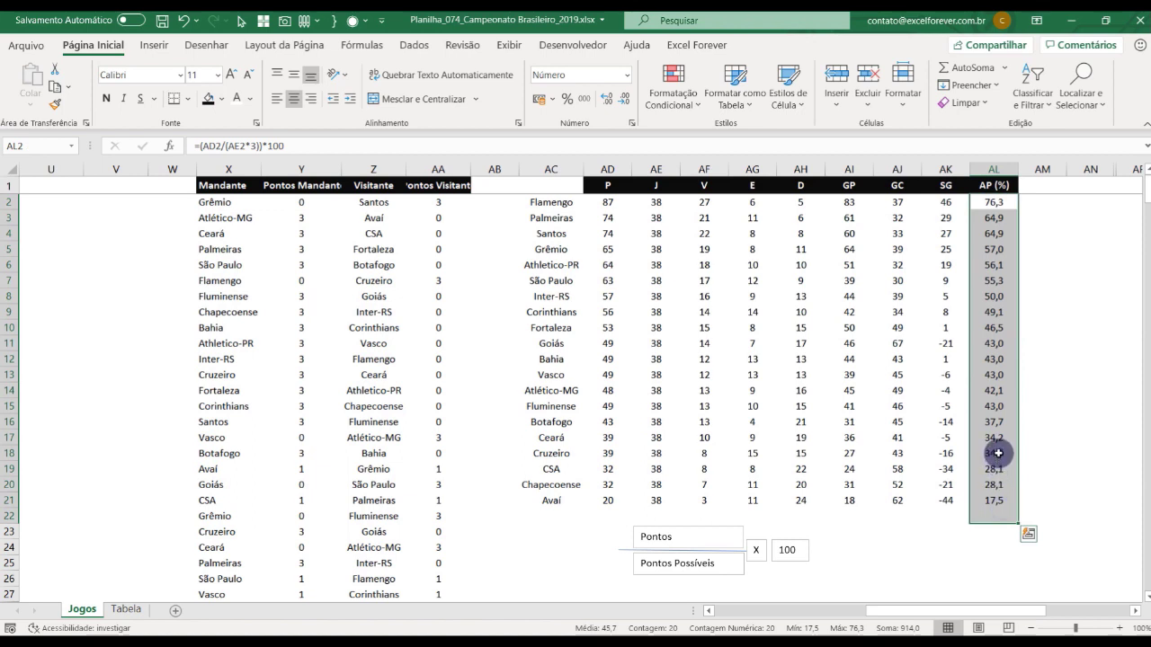
click(996, 437)
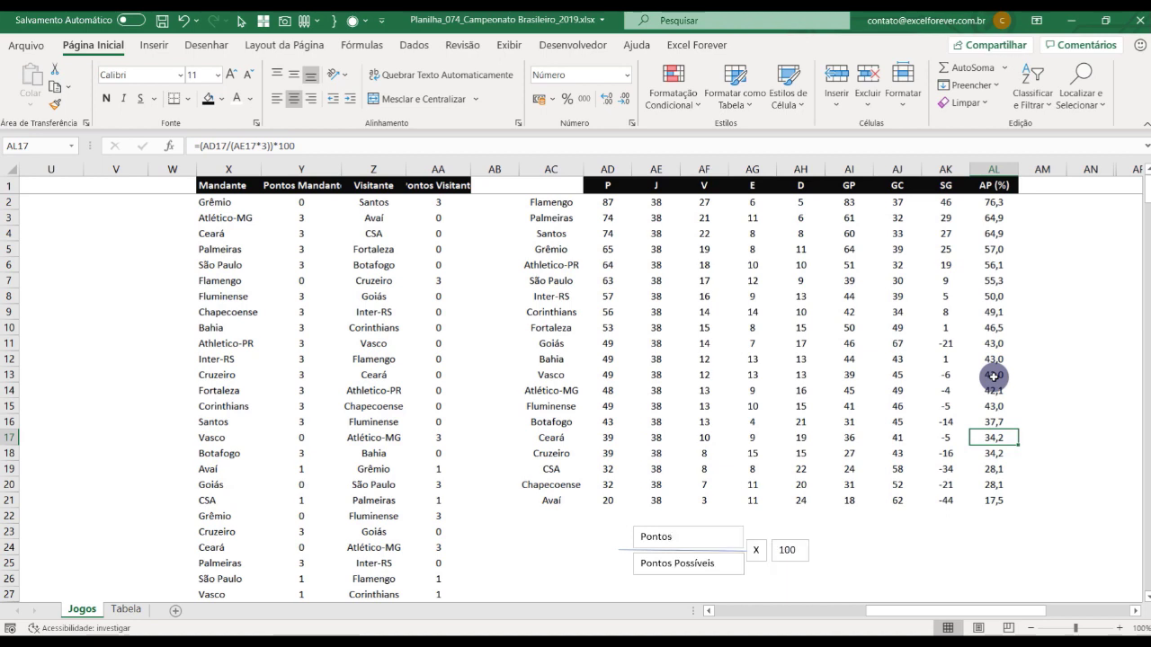
click(888, 549)
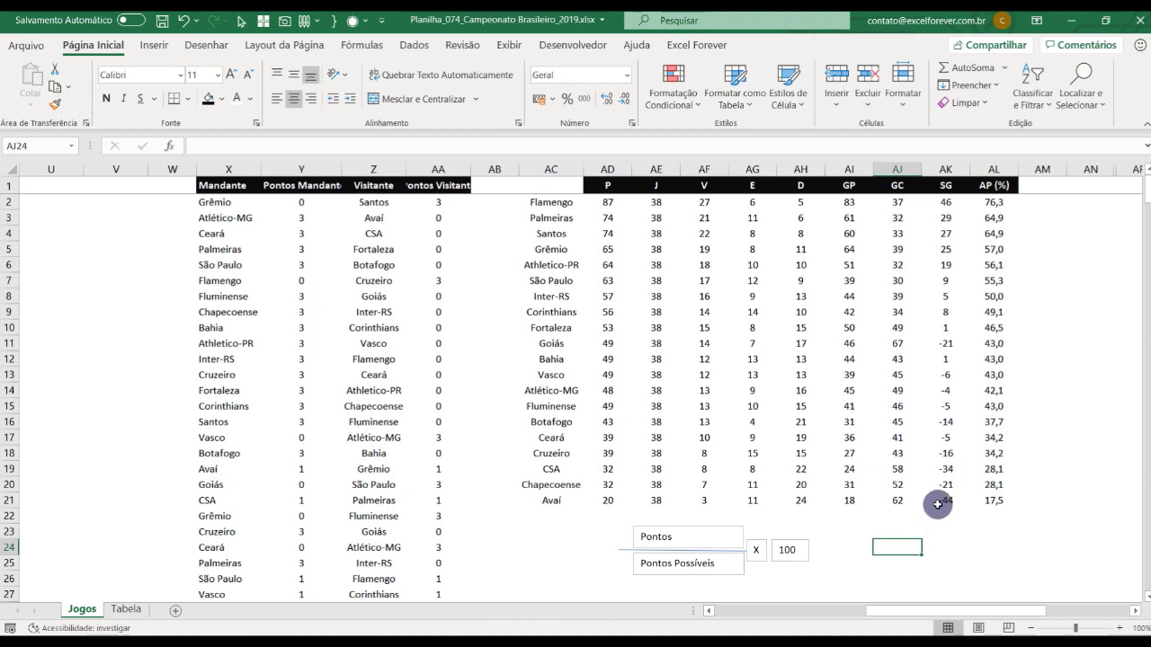
Review the Tabela standings table, its D11 ranking formula and the AP (%) formulas in column L.
click(126, 610)
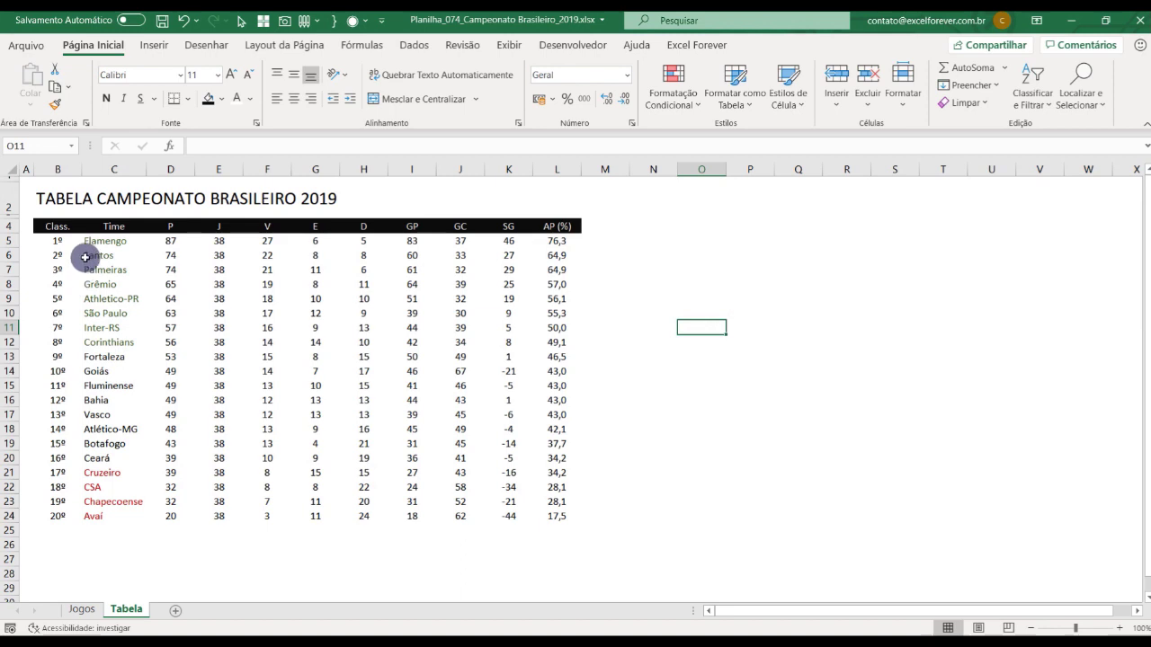
drag(57, 241, 561, 519)
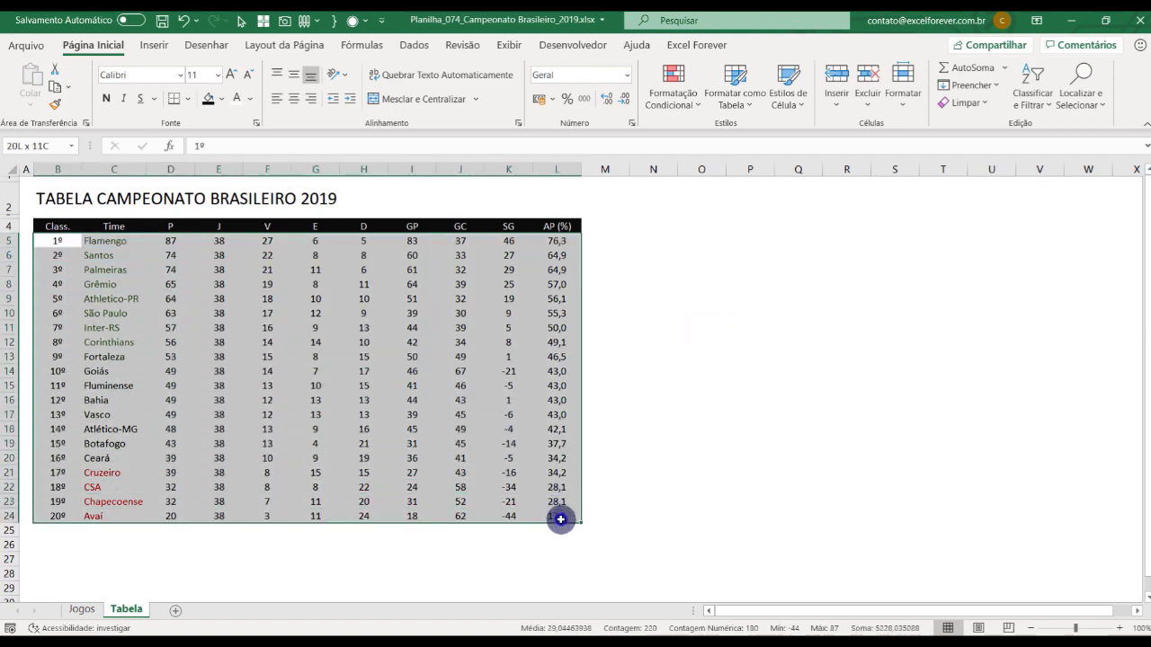
click(189, 328)
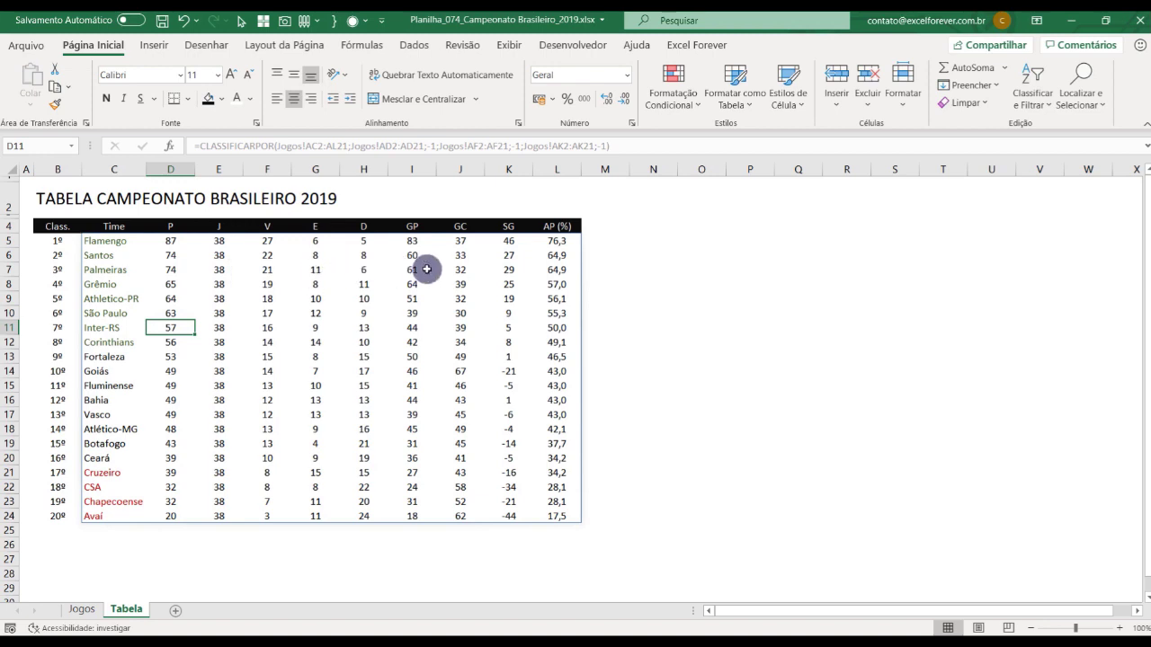
click(554, 170)
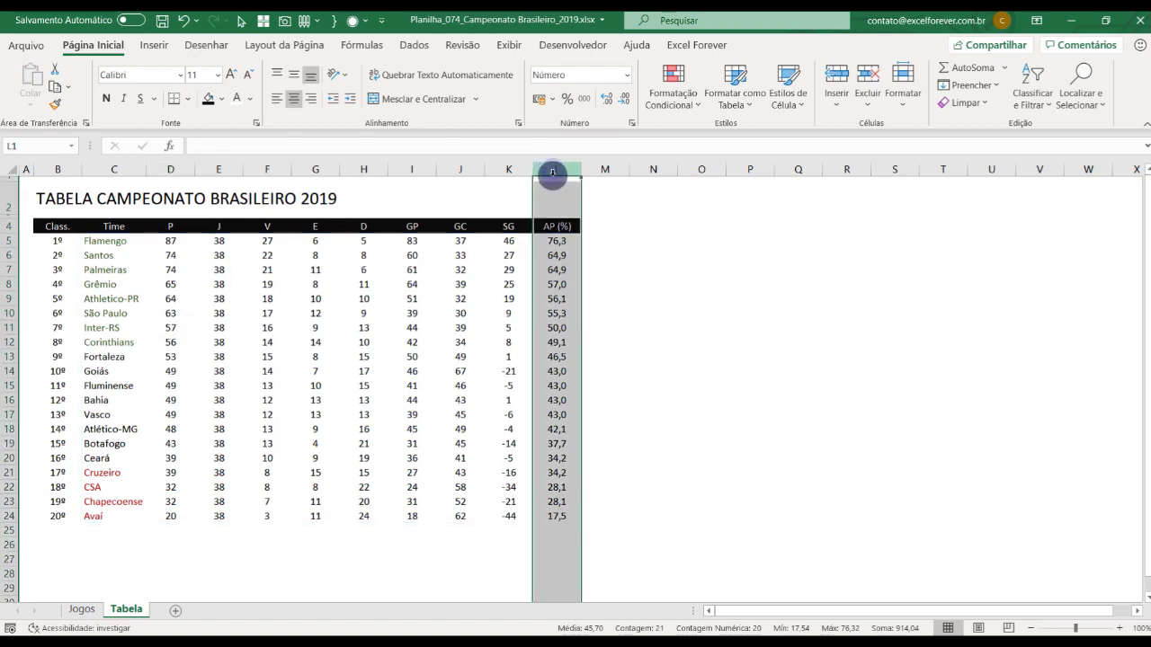
click(557, 300)
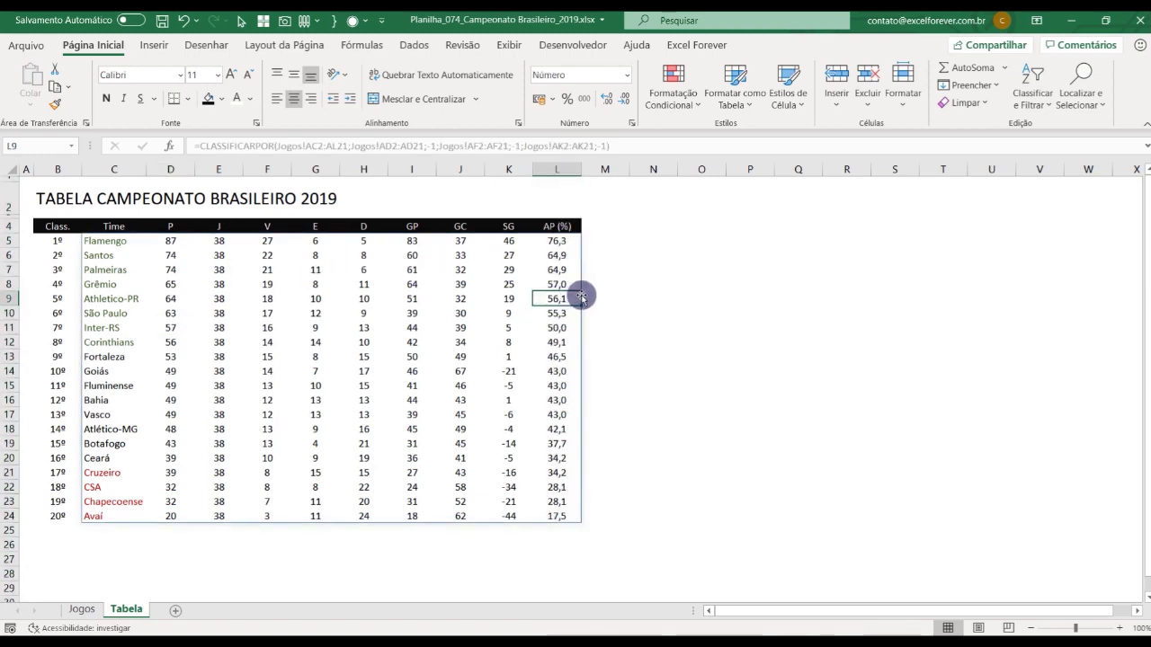
click(555, 283)
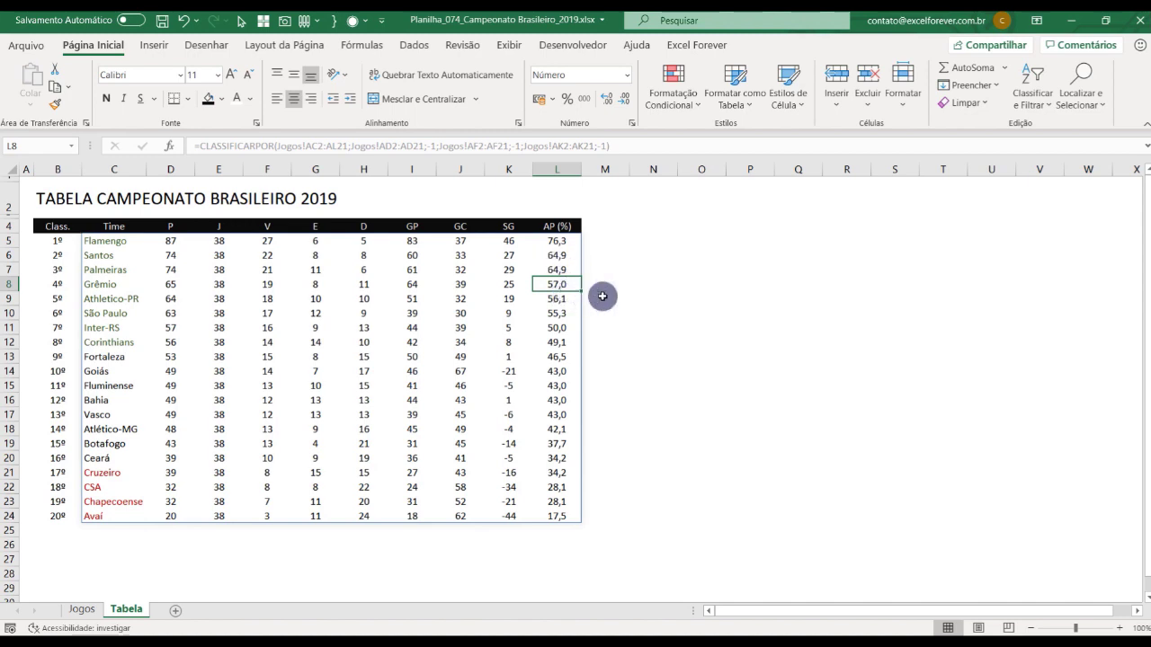
click(640, 290)
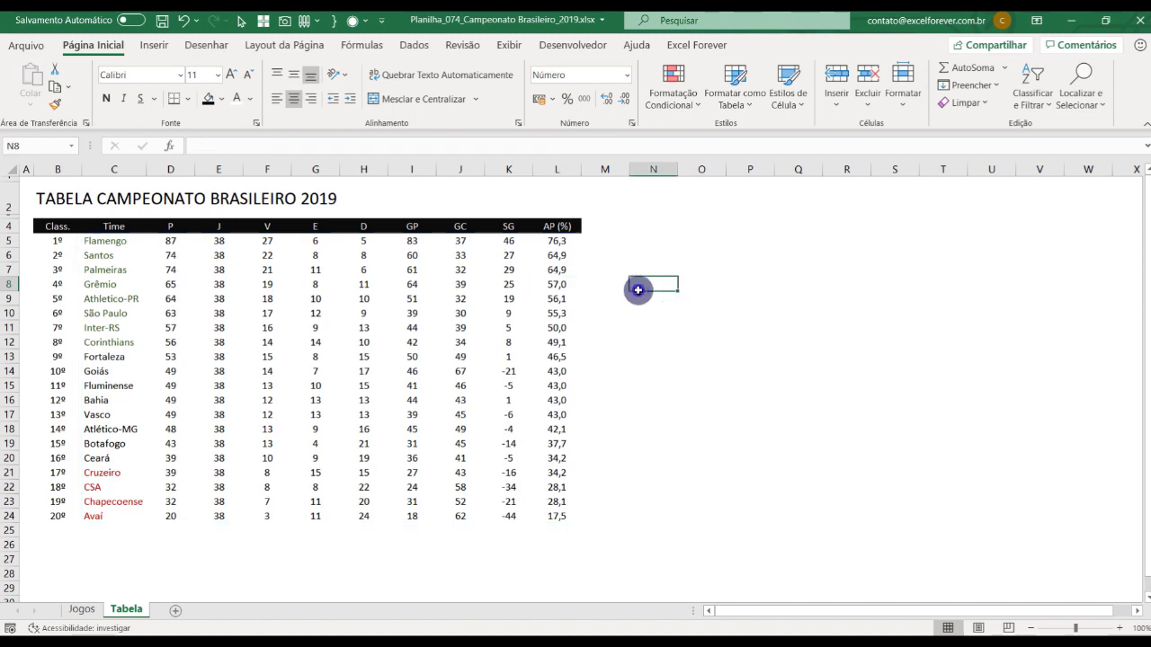
Go back to the Jogos sheet beside the Pontos ÷ Pontos Possíveis × 100 note.
click(83, 611)
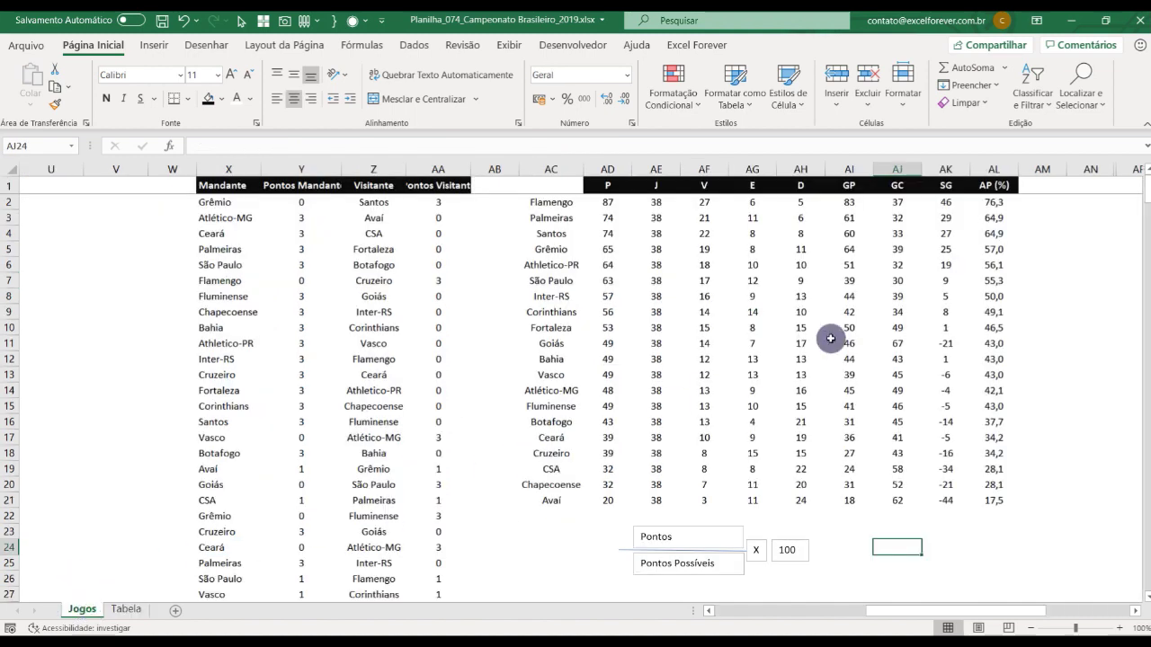
click(761, 572)
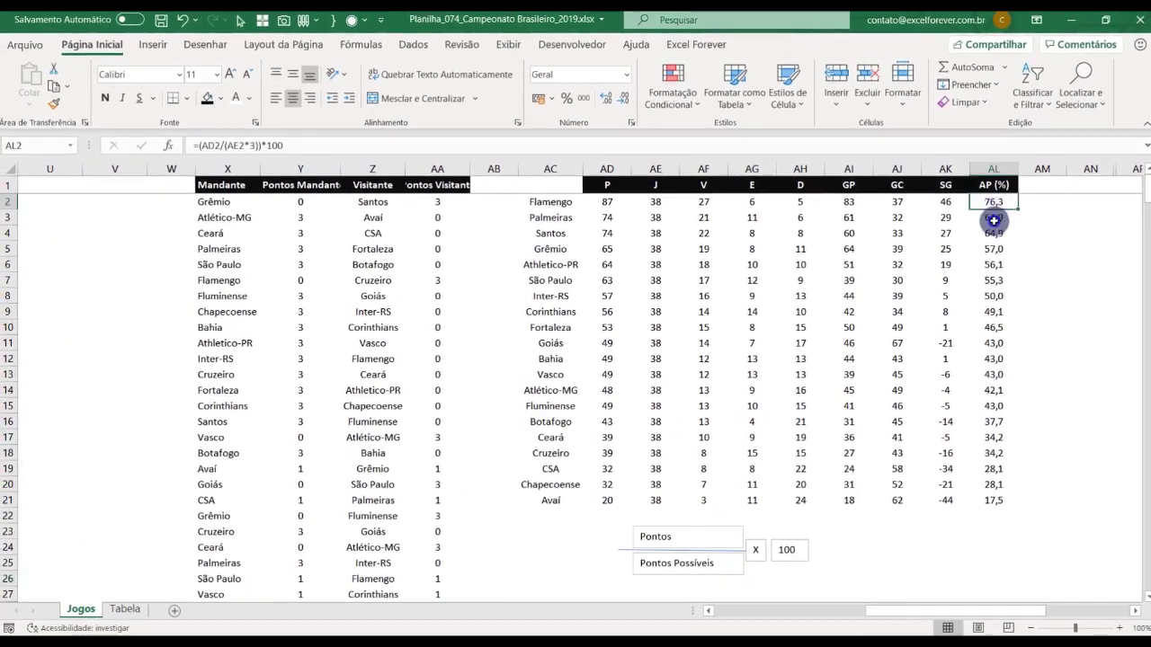
Delete the AP (%) values in AL2:AL22, then move from AL2 to cell AD2.
drag(992, 205, 995, 517)
key(Delete)
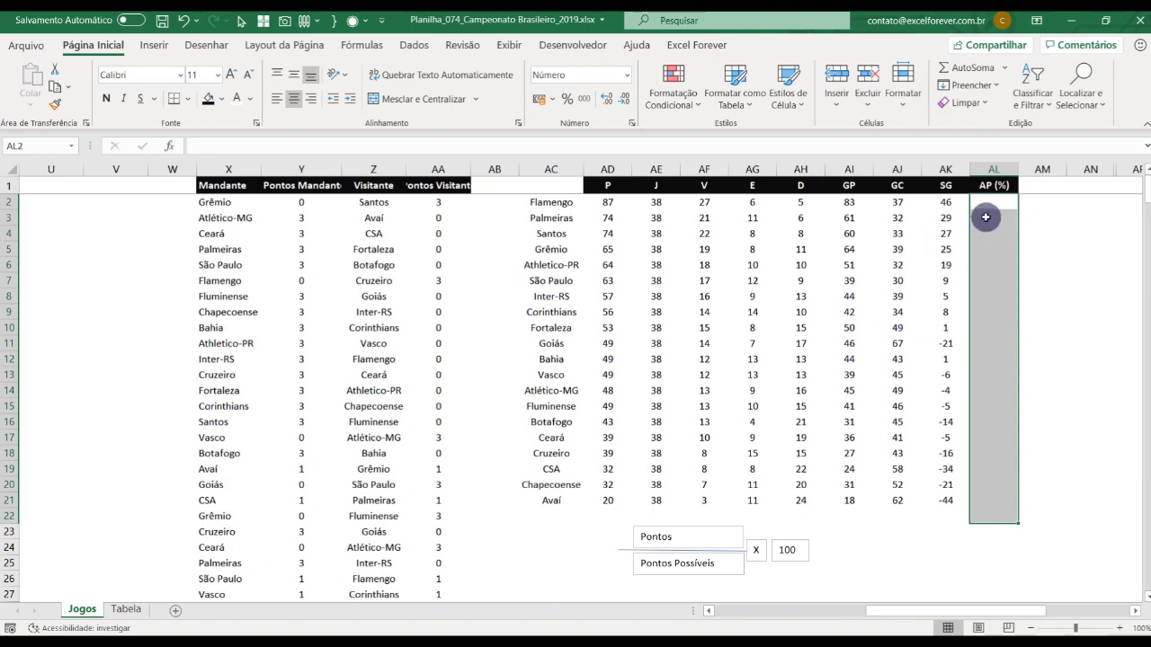
ctrl+scroll(977, 236, up, 1)
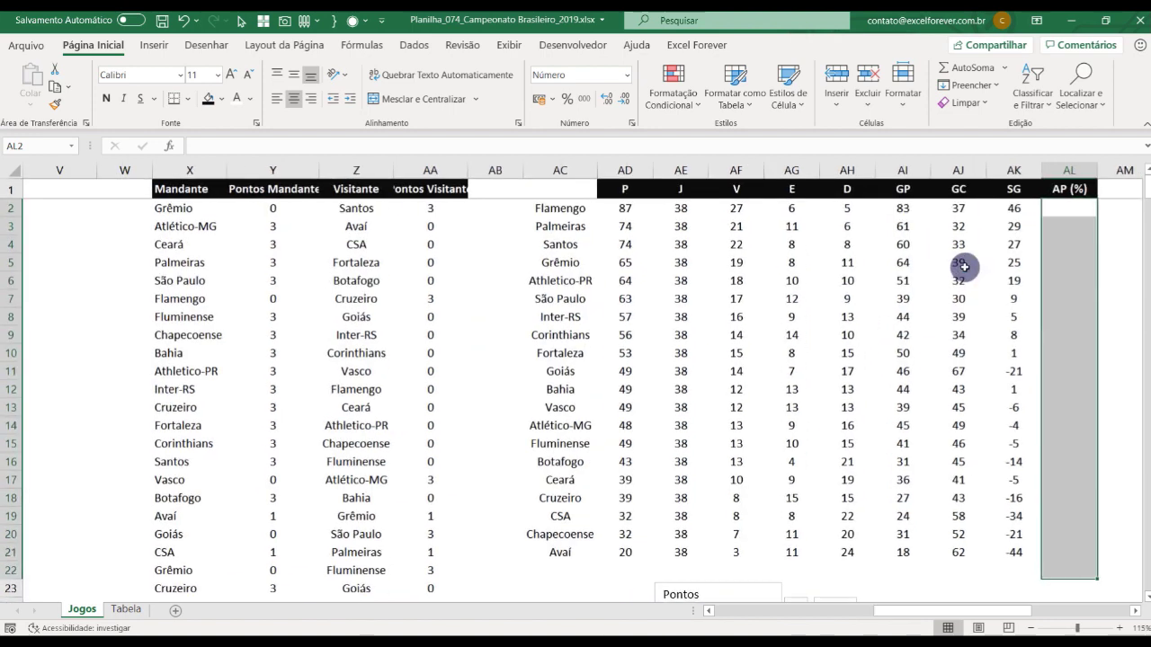
click(1134, 610)
click(1093, 285)
click(982, 207)
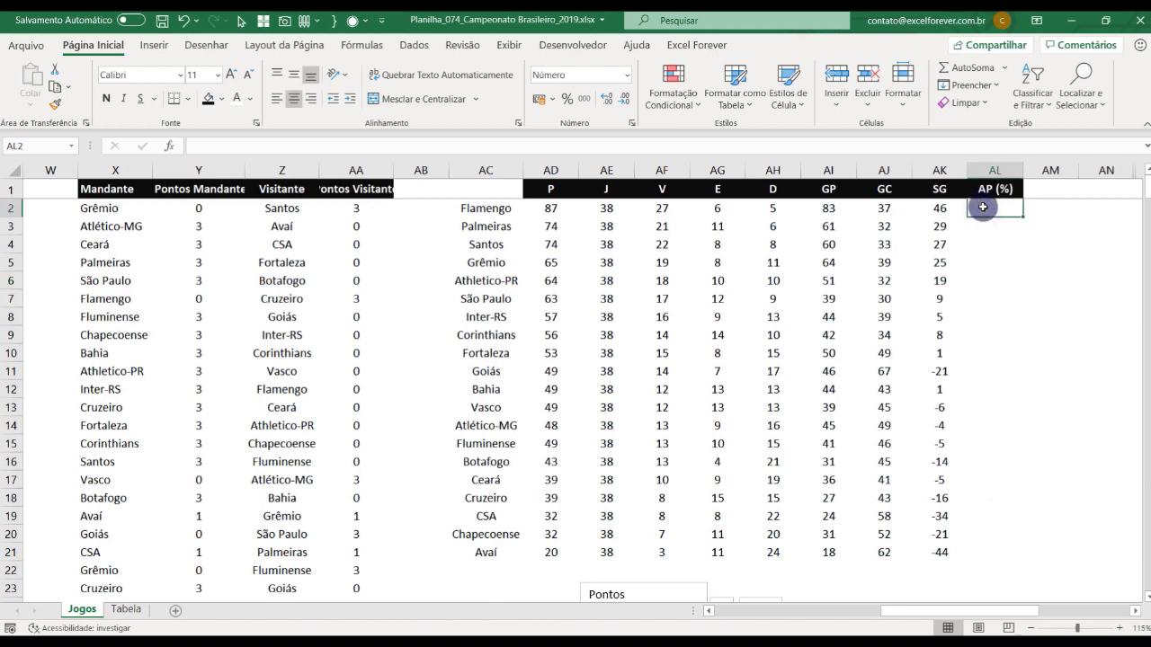
key(Left)
key(Left)
key(Left)
key(Left)
key(Left)
key(Left)
key(Left)
key(Left)
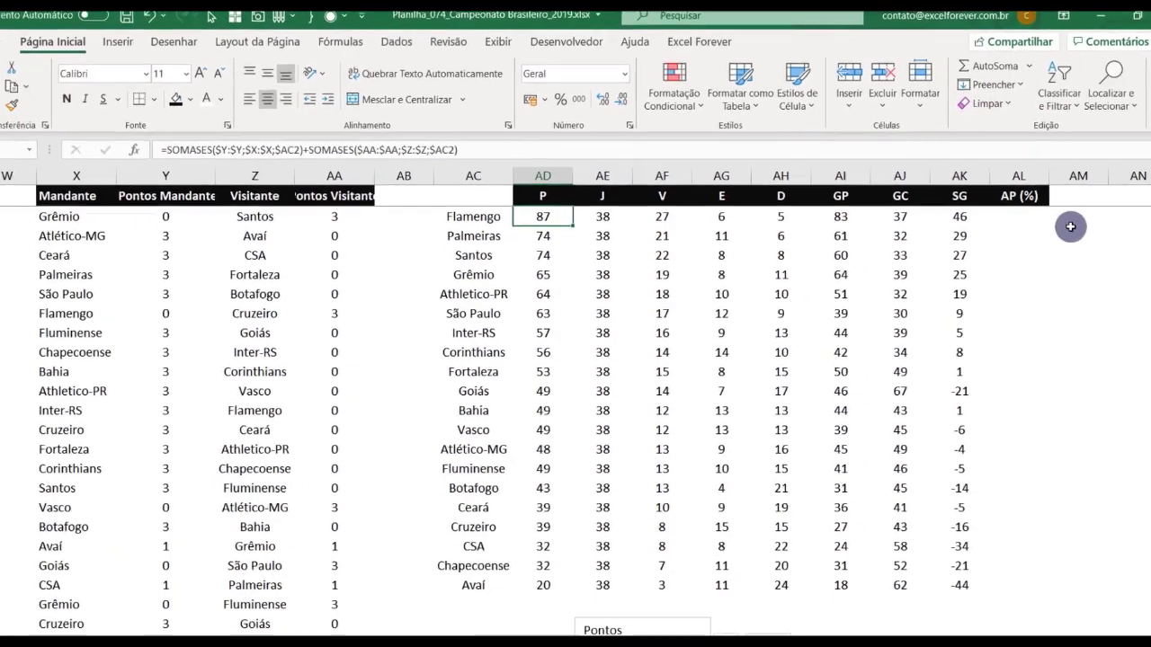
Start Flamengo's AP (%) formula in AL2 as AD2 divided by AE2*3.
click(1001, 214)
text(=)
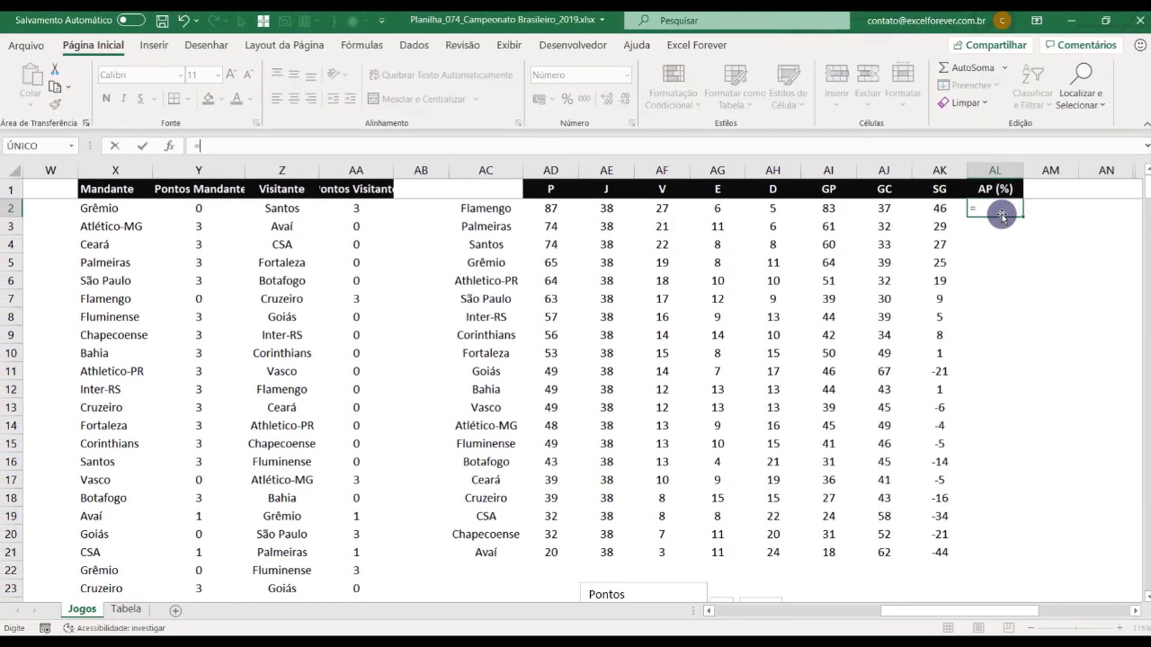
click(545, 208)
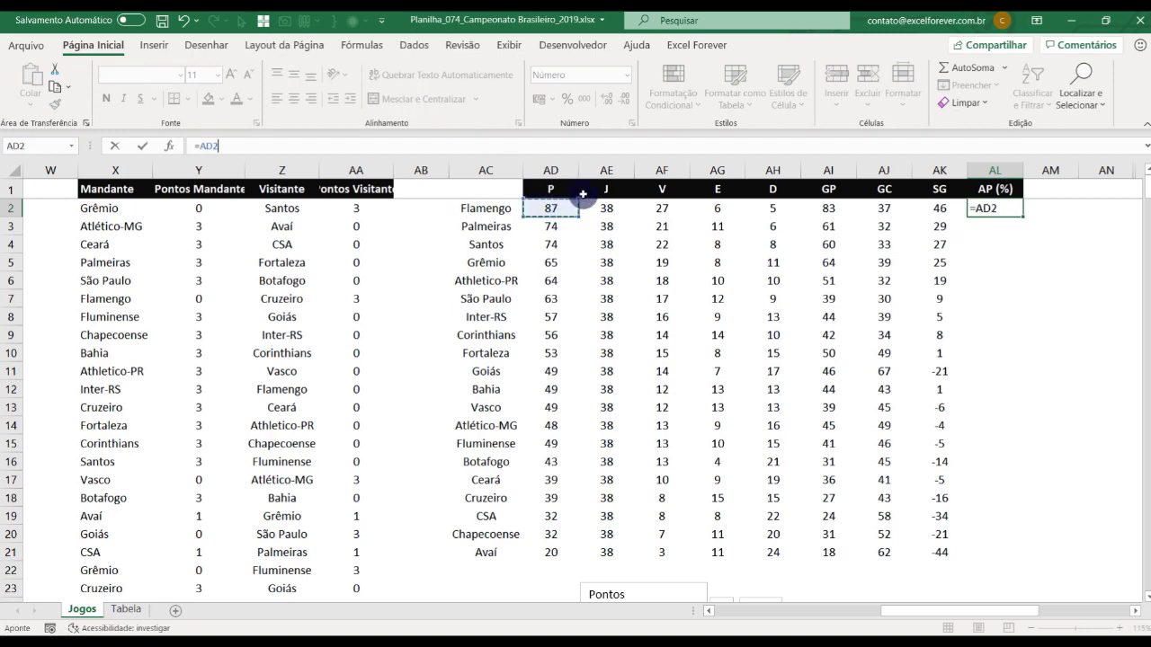
text(/)
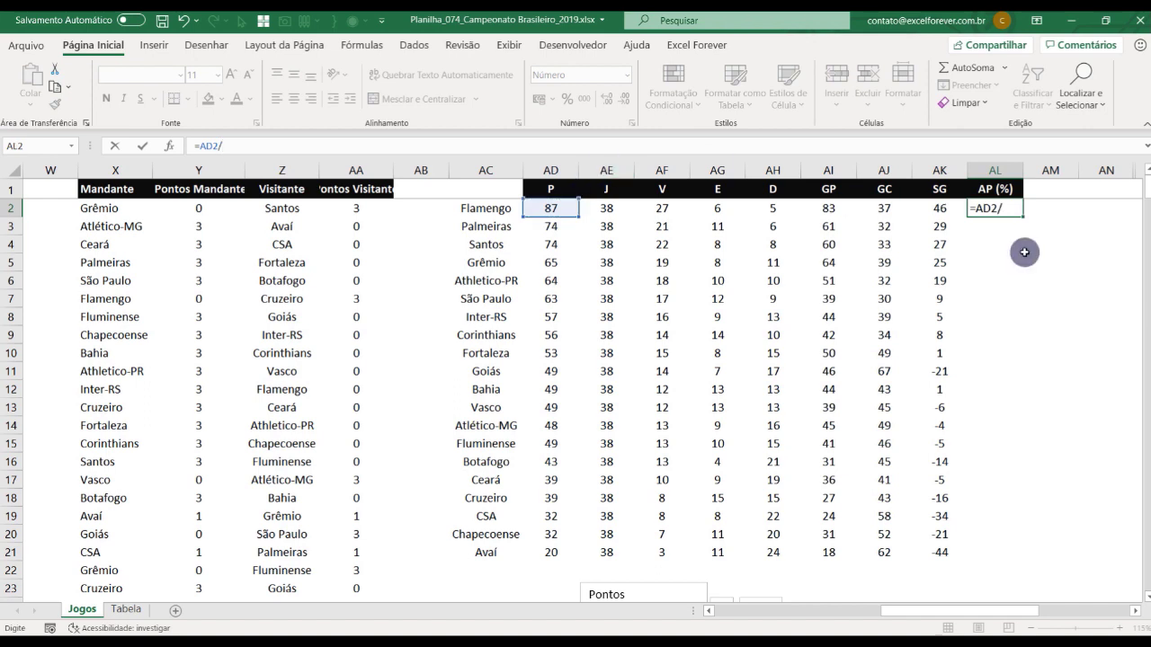
scroll(812, 389, down, 1)
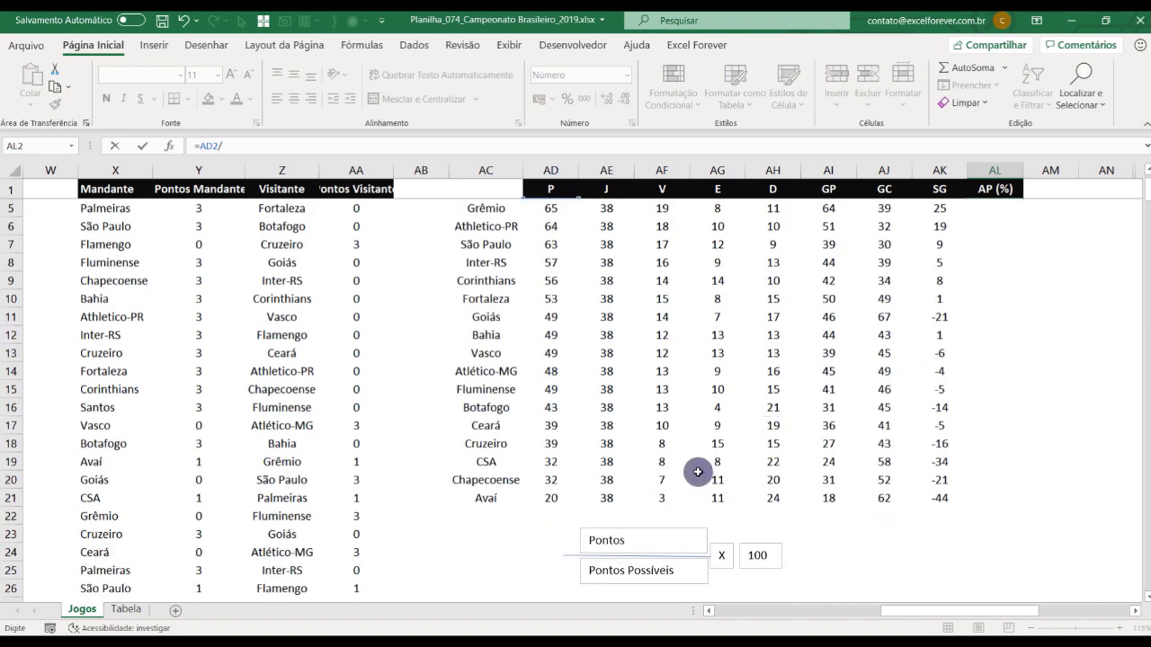
scroll(698, 463, up, 1)
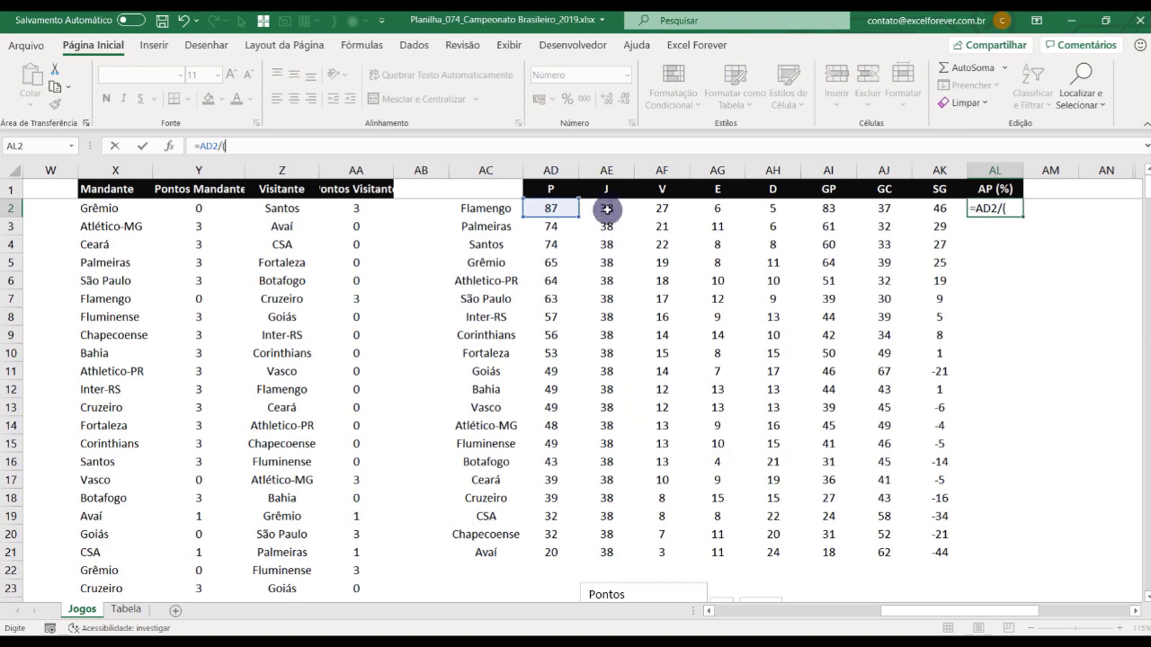
click(610, 210)
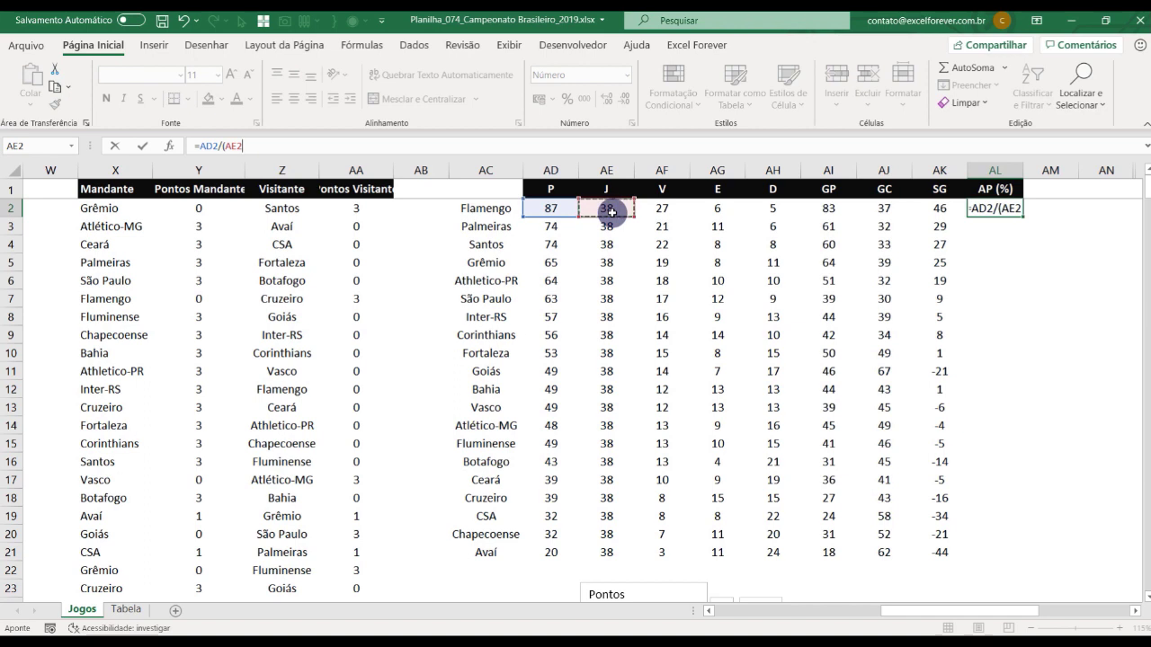
text(*3)
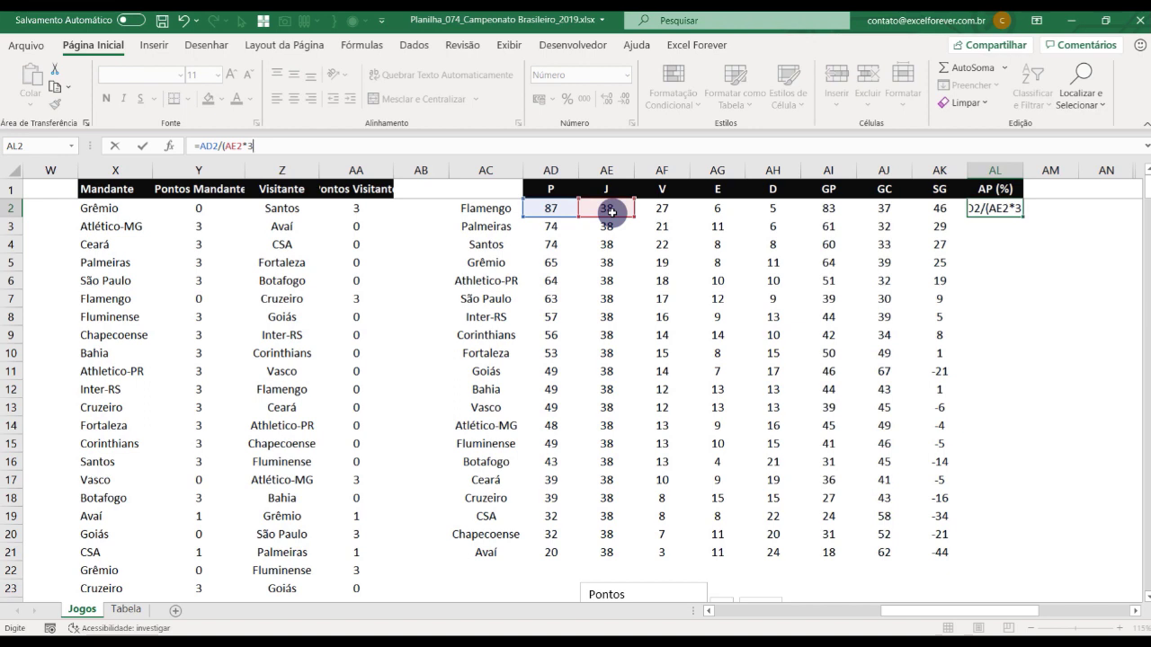
text())
Complete the formula as =(AD2/(AE2*3))*100 and enter it, giving 76,3.
click(273, 143)
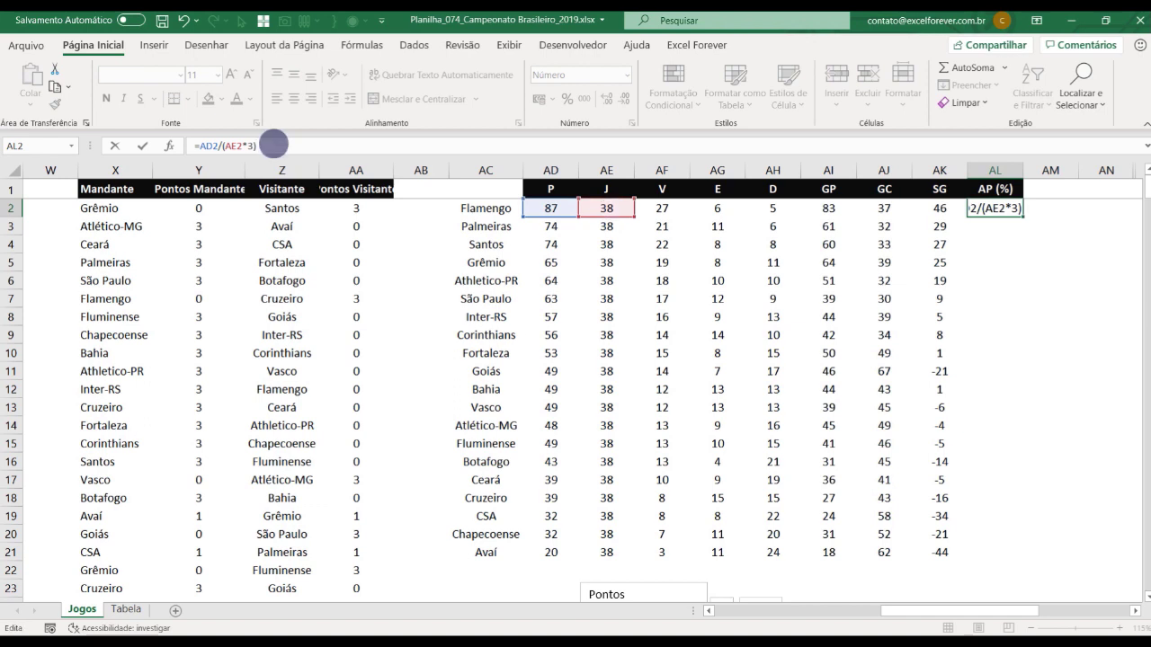
text())
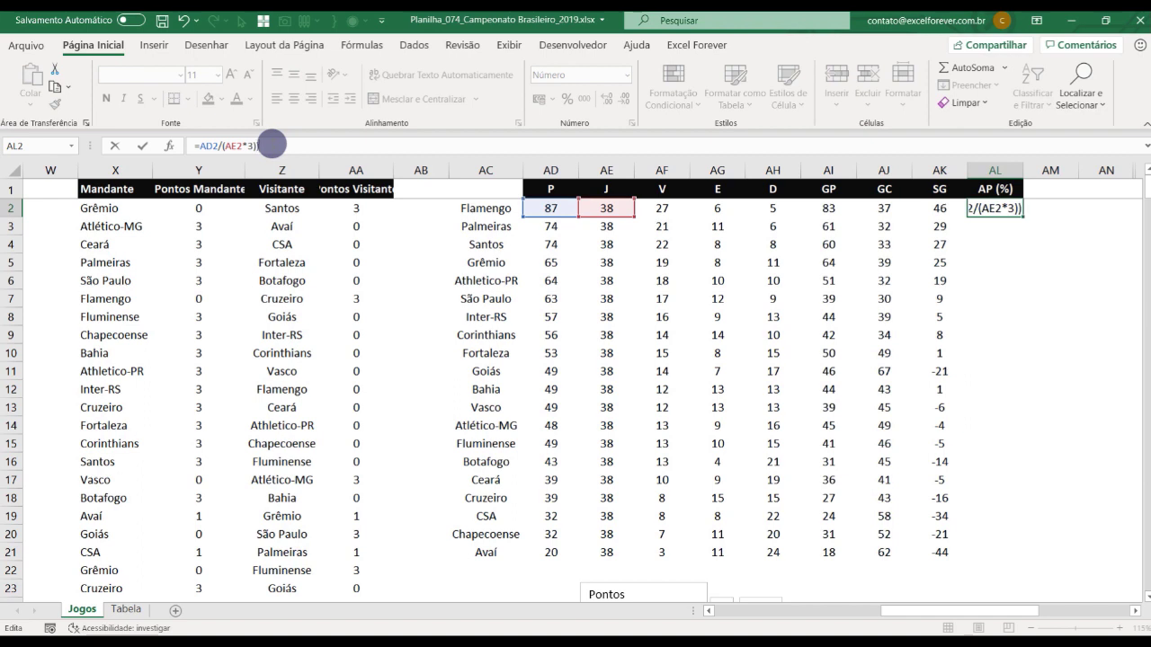
click(200, 147)
text(()
click(289, 148)
text(*100)
key(Return)
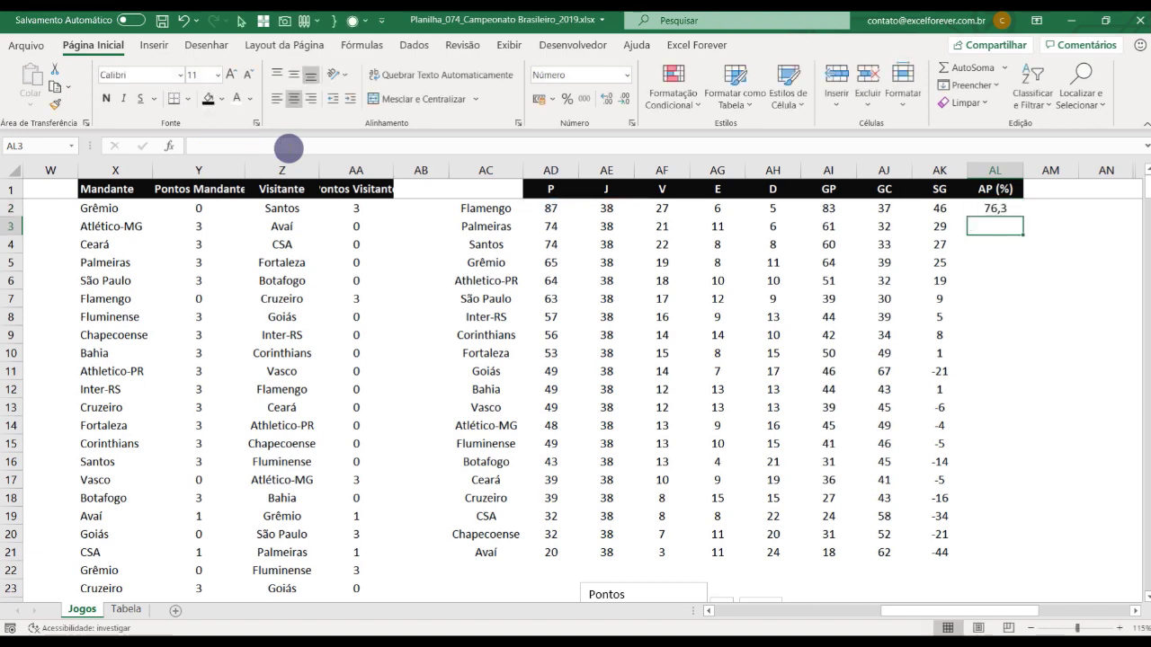
Copy AL2's formula into AL3:AL21, check Palmeiras' row 3 result, then select the standings table.
key(Up)
key(ctrl+c)
key(Down)
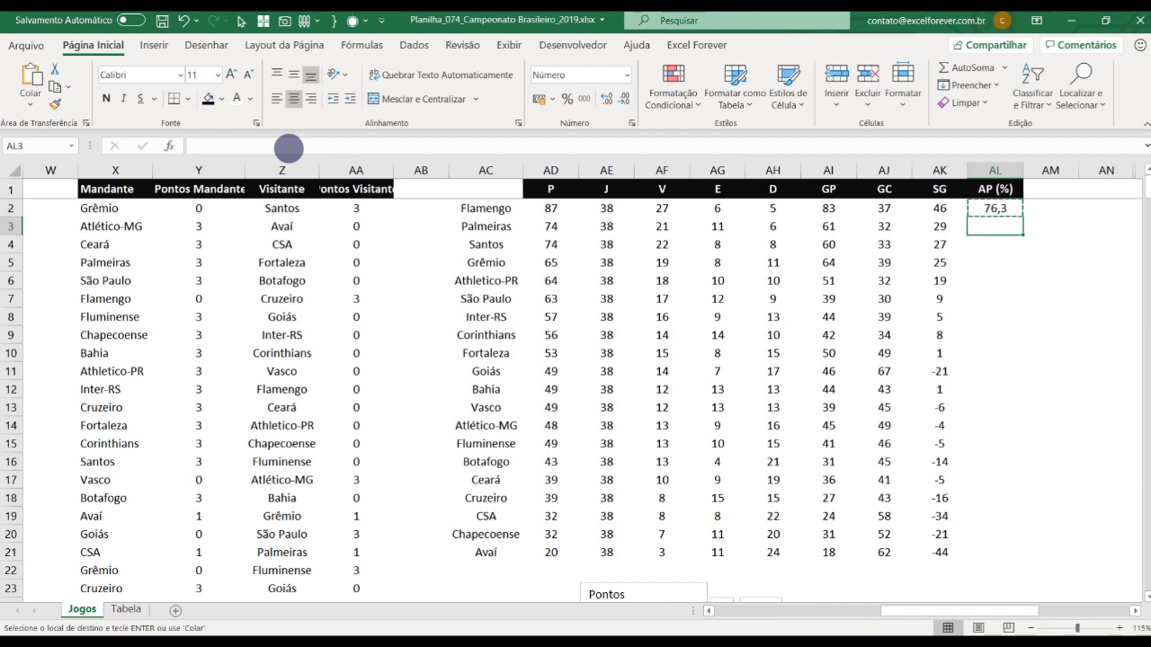
key(shift+Down)
key(shift+Down)
key(shift+Down)
key(shift+Down)
key(shift+Down)
key(shift+Down)
key(shift+Down)
key(shift+Down)
key(shift+Down)
key(ctrl+v)
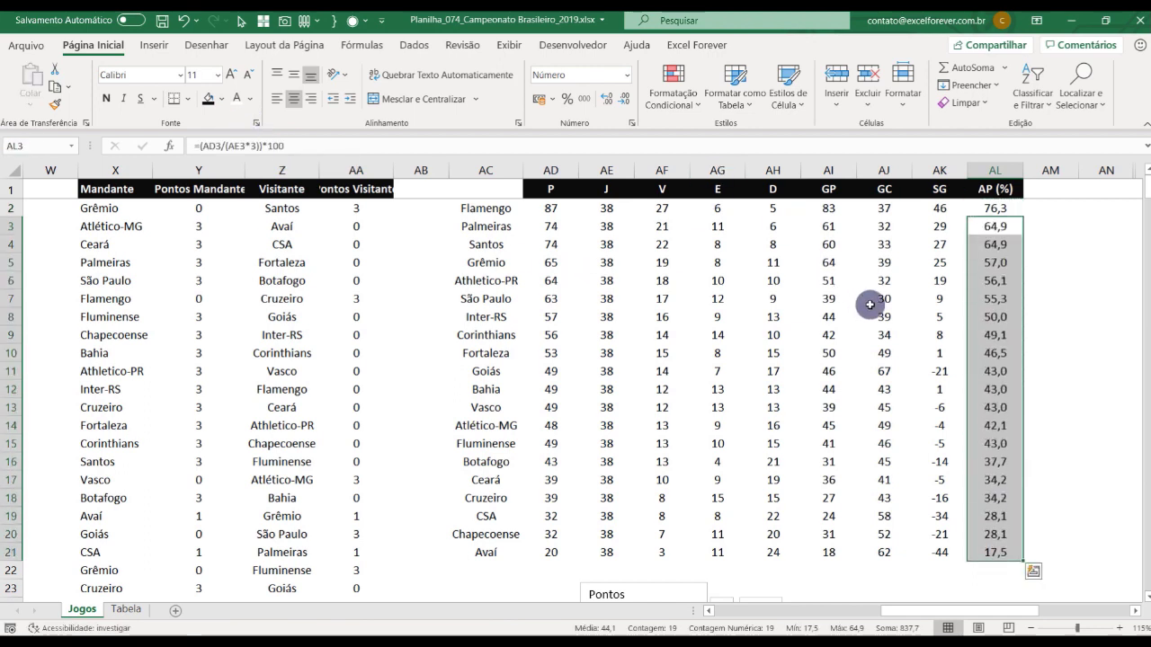
click(978, 282)
click(981, 229)
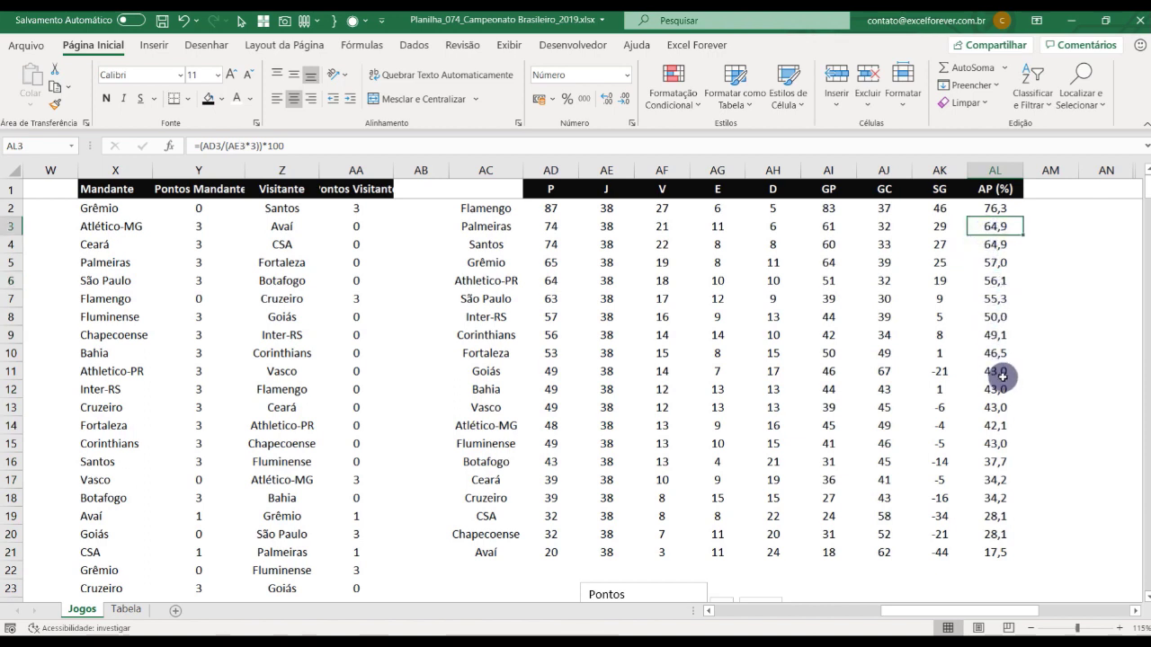
click(486, 227)
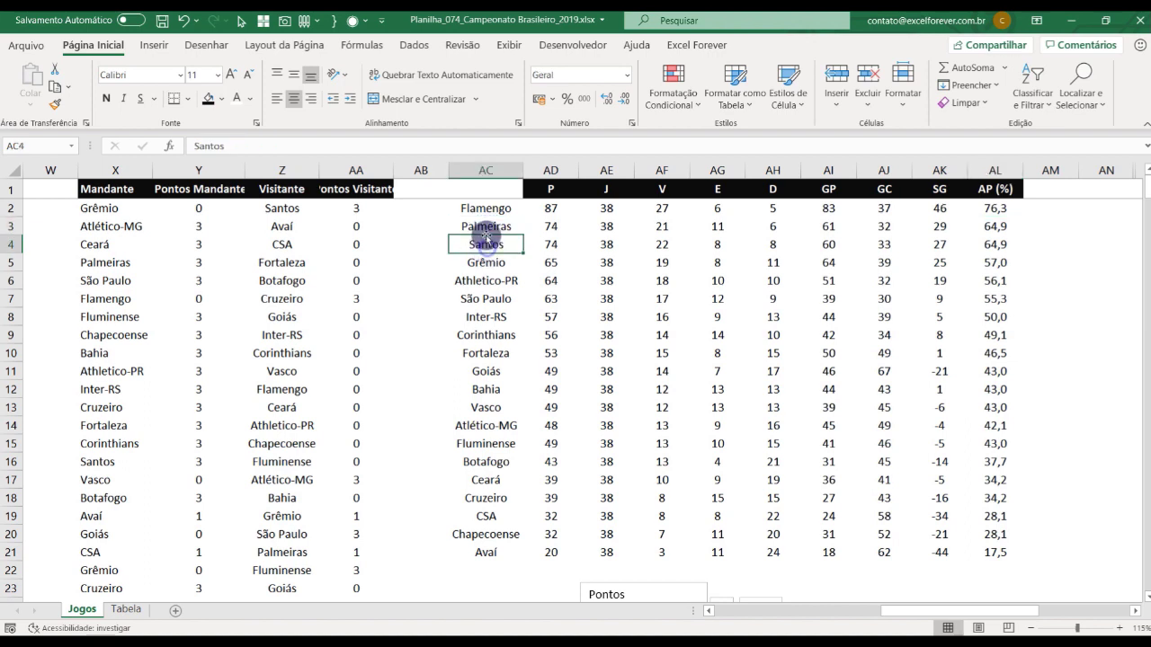
mouse_move(510, 206)
mouse_down()
mouse_move(977, 271)
mouse_move(996, 552)
mouse_up()
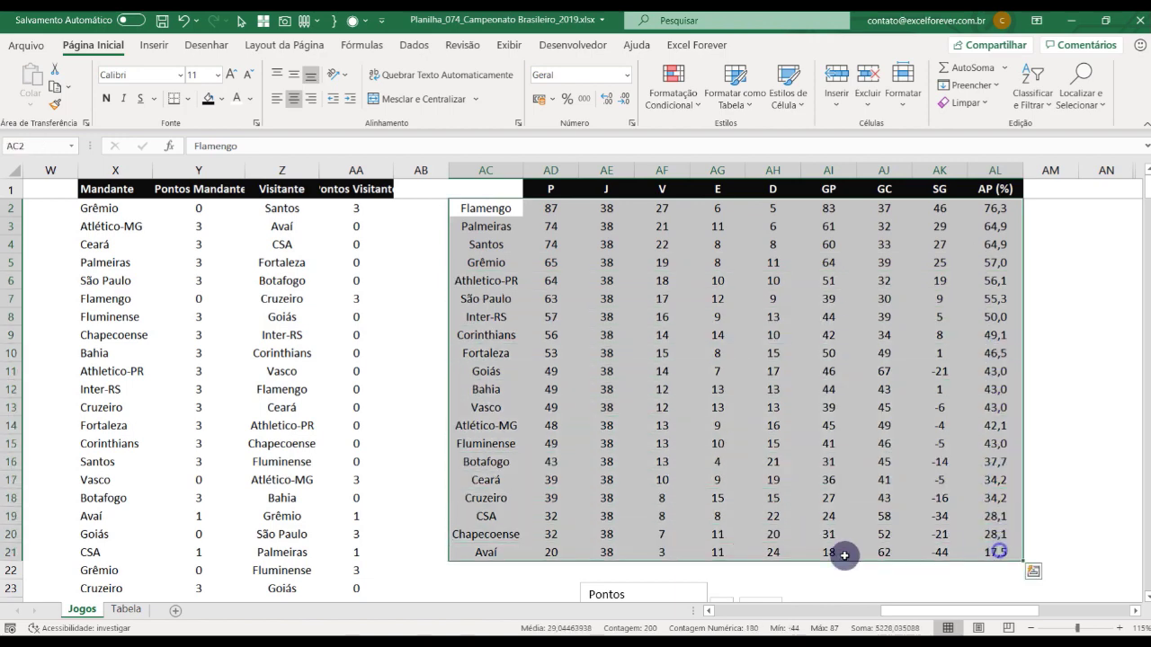
Compare with the Tabela standings, then enlarge the formula bar to show AL2's =(AD2/(AE2*3))*100.
click(126, 609)
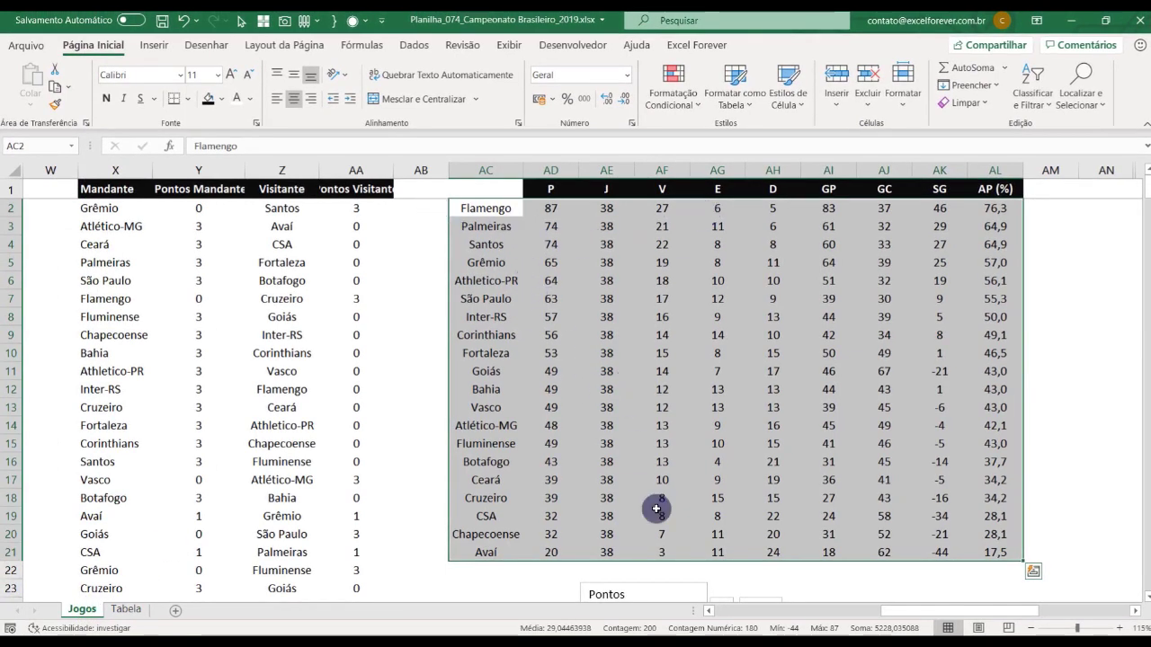
click(852, 298)
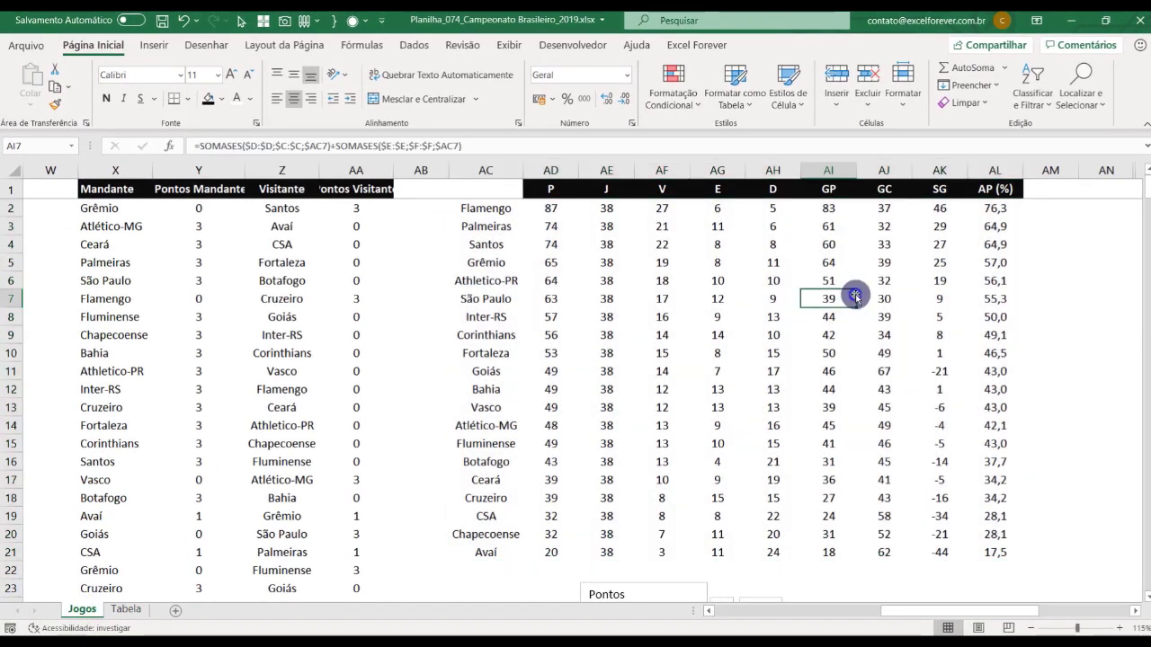
drag(994, 215, 1003, 473)
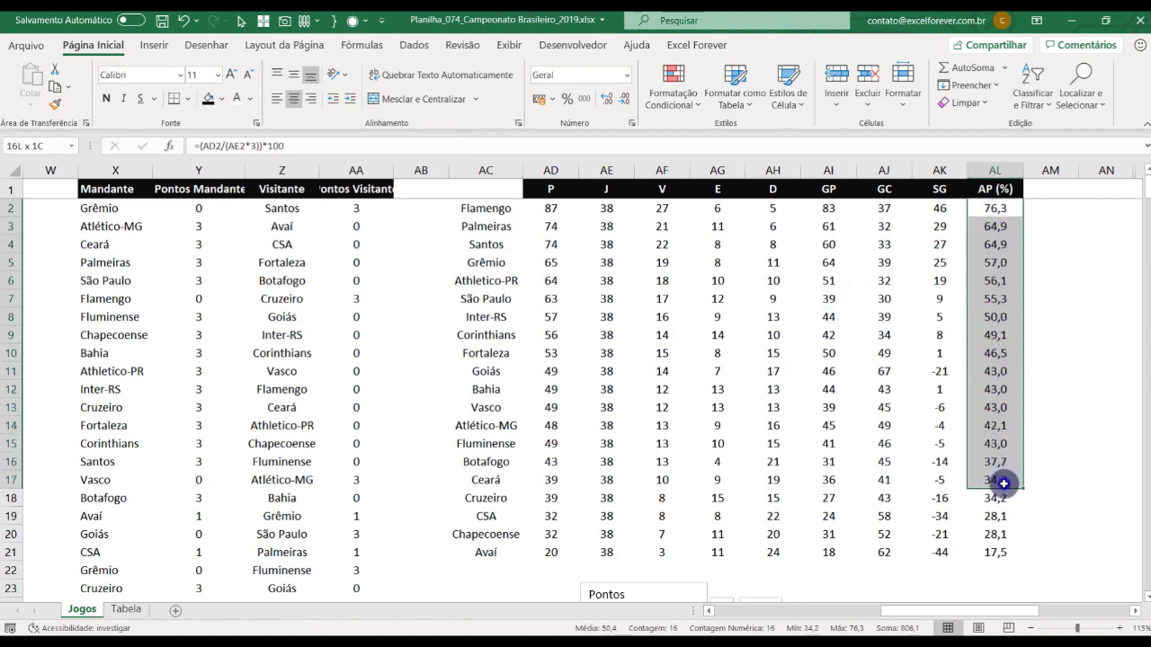
click(998, 209)
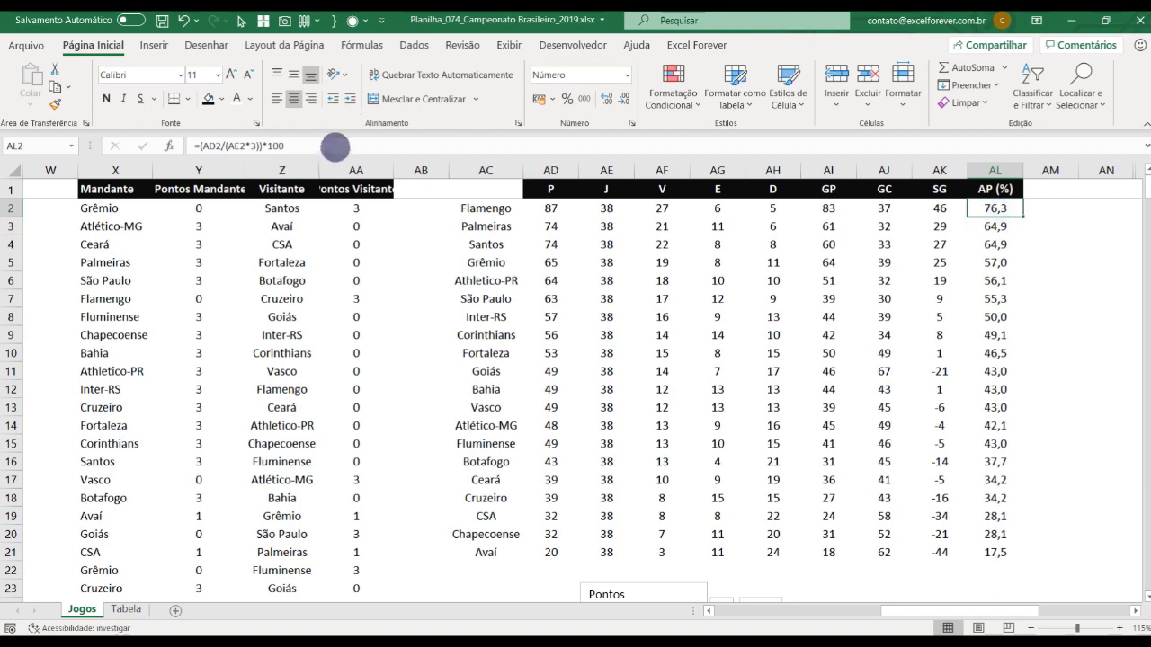
drag(341, 157, 346, 214)
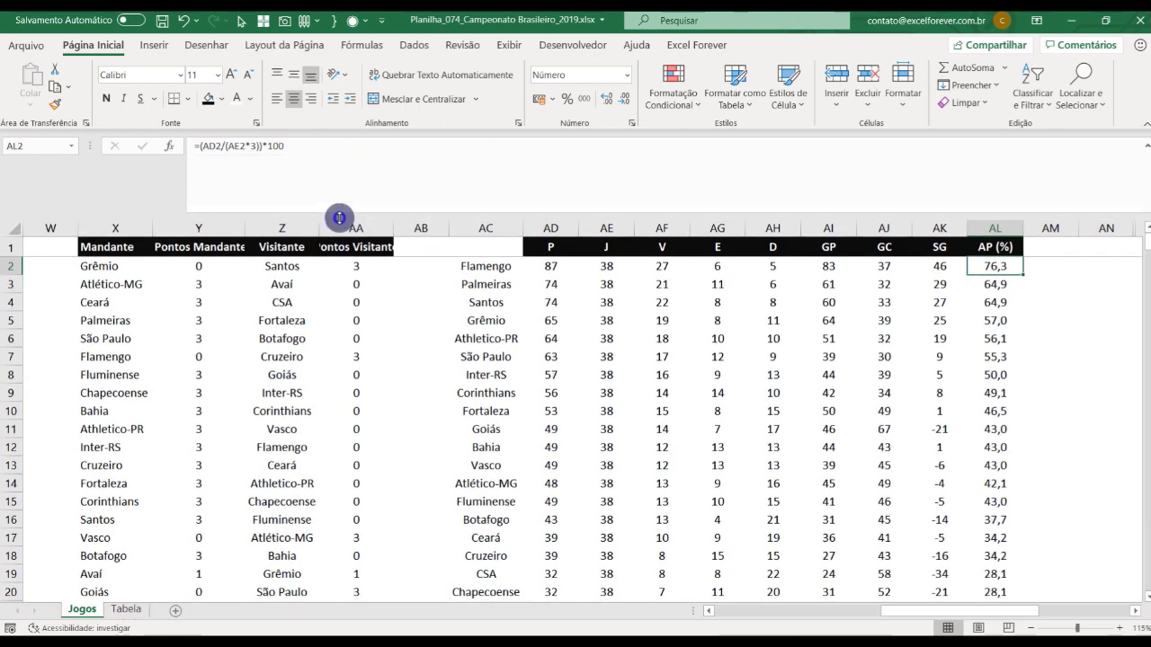